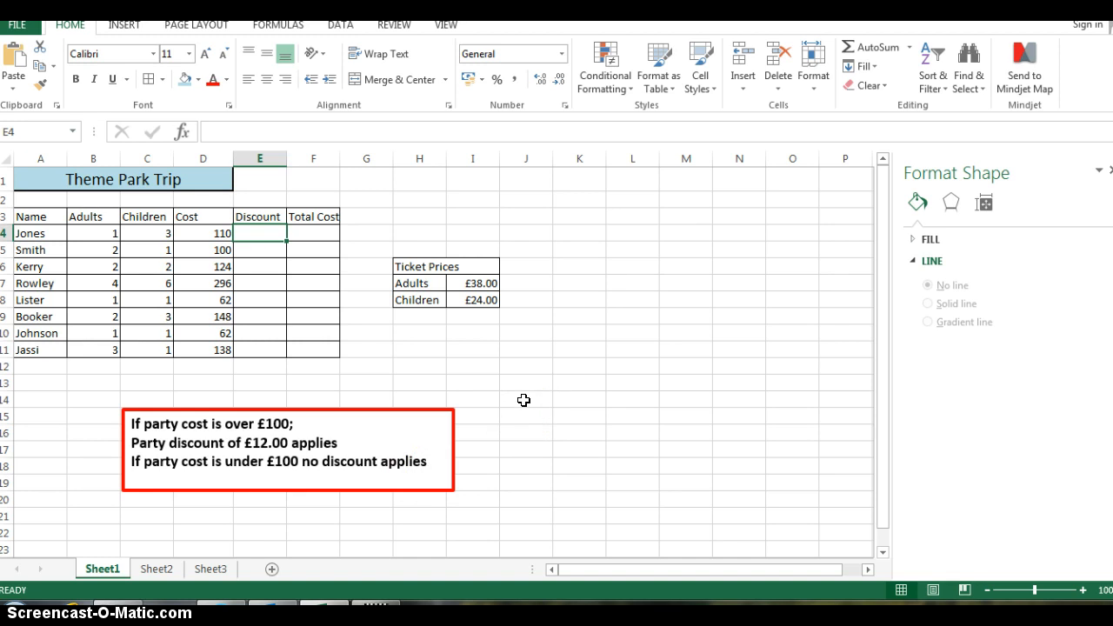
click(523, 400)
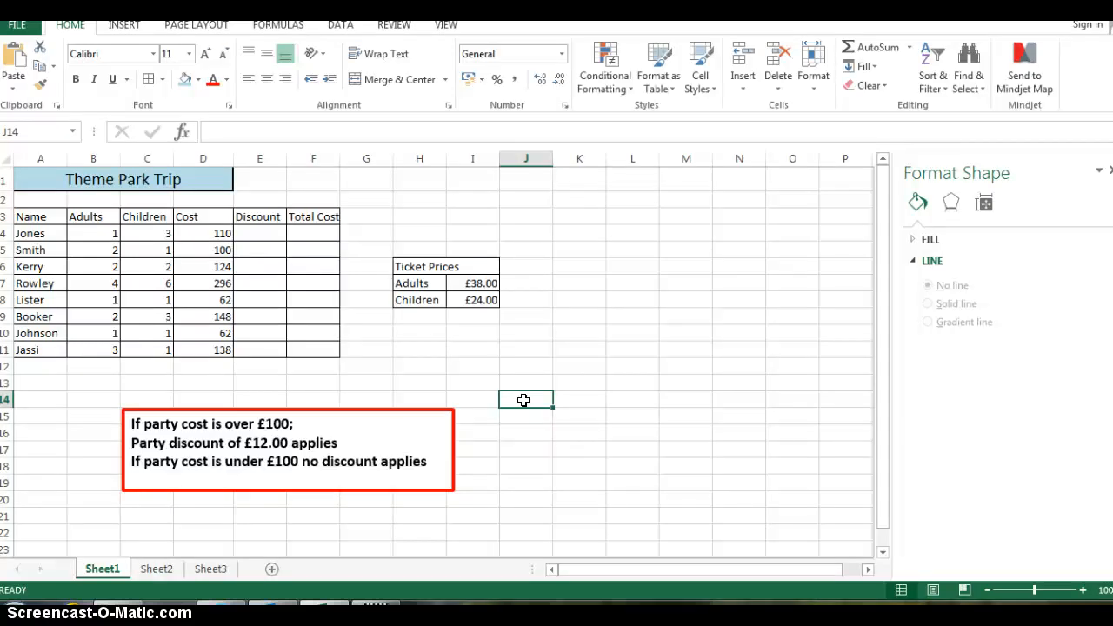
text(>)
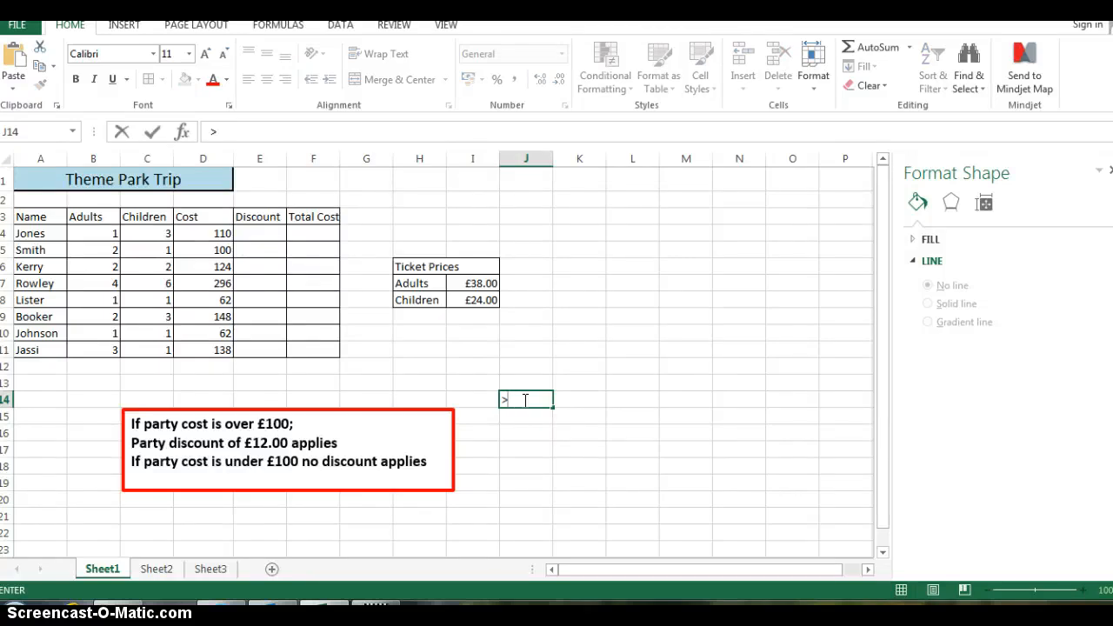
text(<)
key(BackSpace)
click(530, 400)
click(503, 400)
key(BackSpace)
key(BackSpace)
key(BackSpace)
key(BackSpace)
key(BackSpace)
Insert an IF function in Discount cell E4 with the logical test D4>100.
click(254, 232)
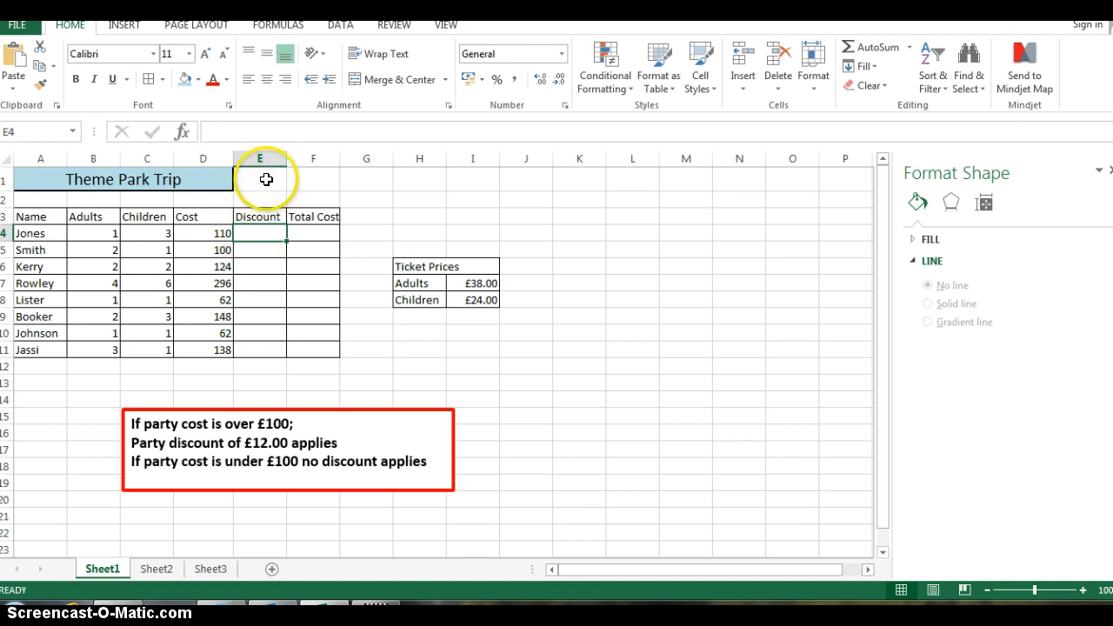
click(182, 131)
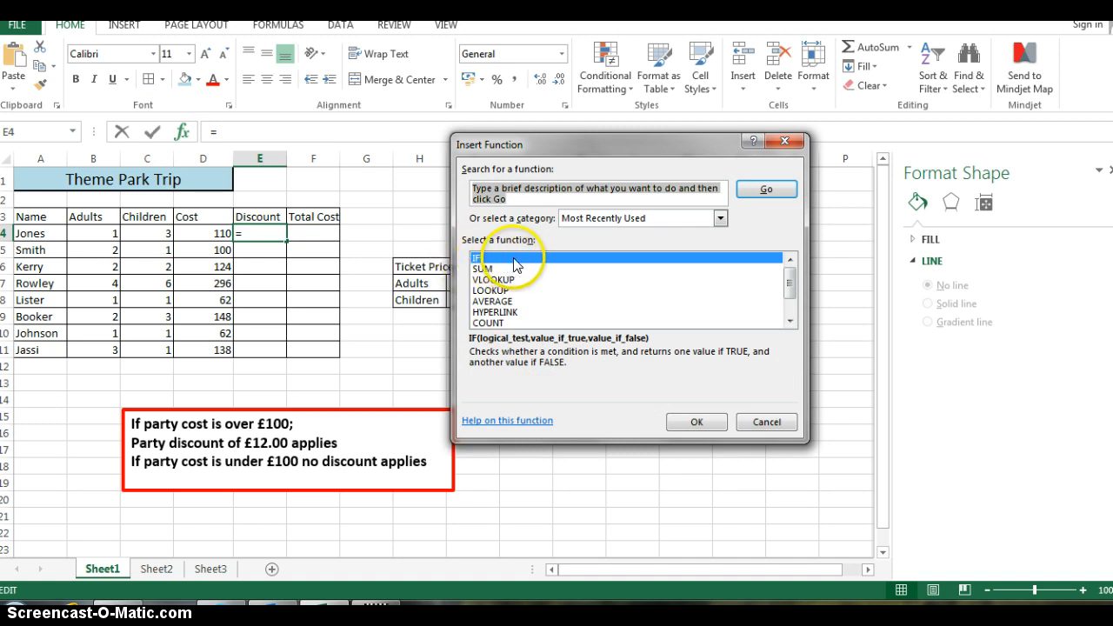
click(697, 422)
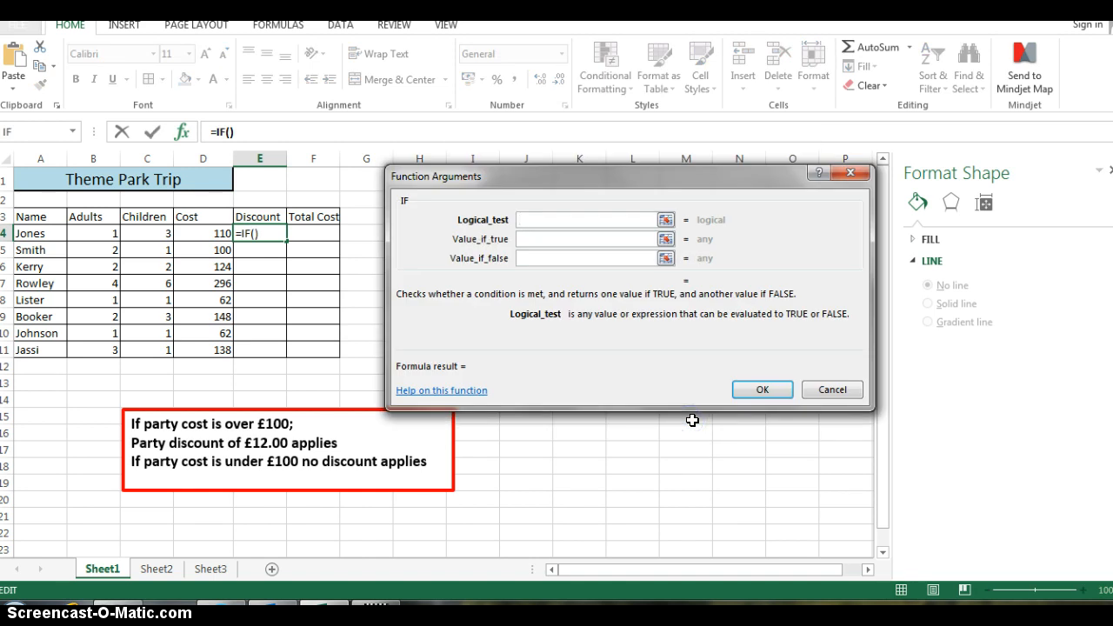
drag(539, 172, 500, 154)
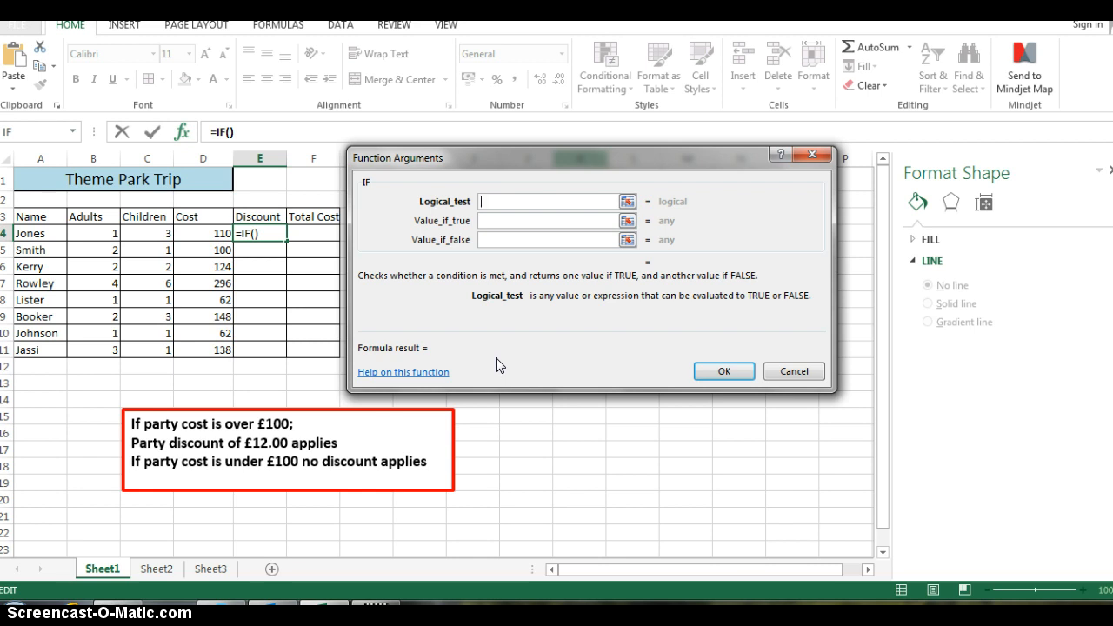
click(508, 359)
click(500, 200)
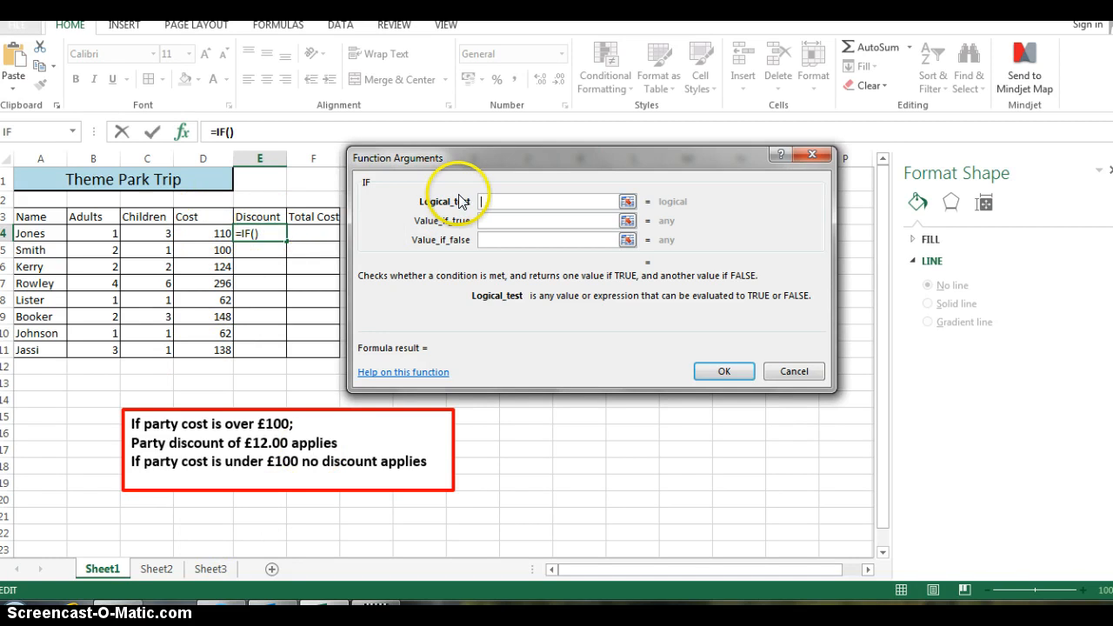
click(200, 233)
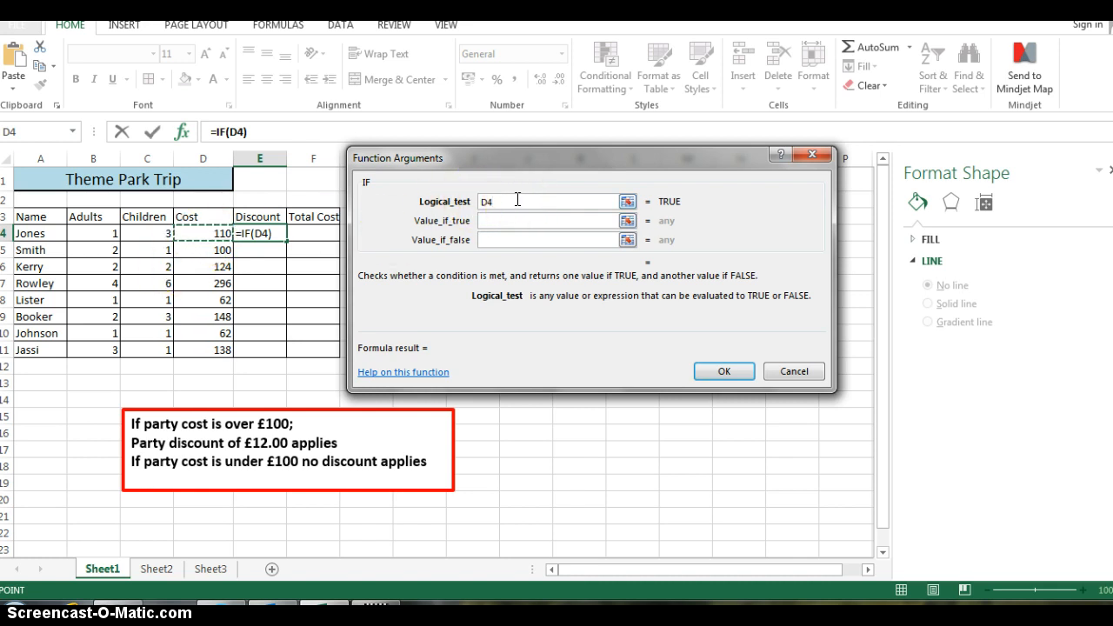
text(>)
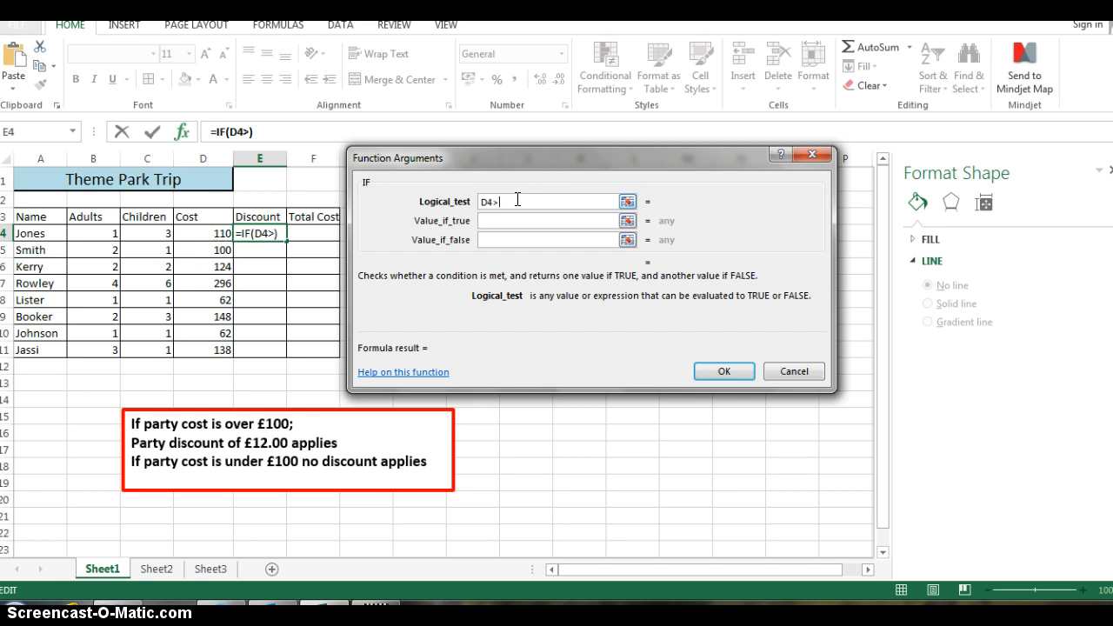
text(100)
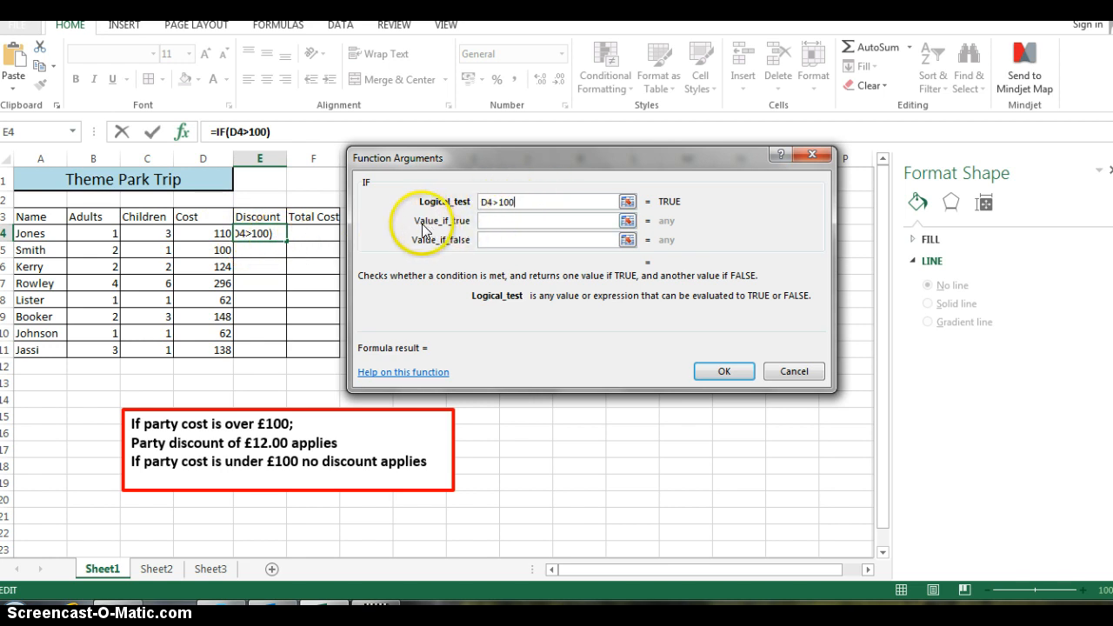
click(487, 221)
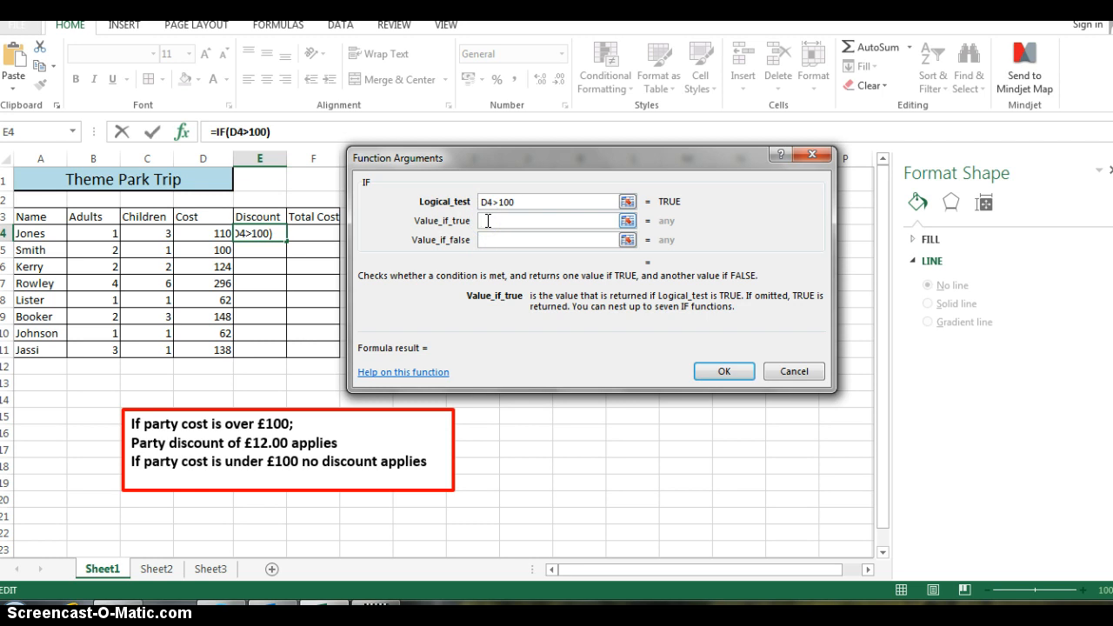
click(198, 233)
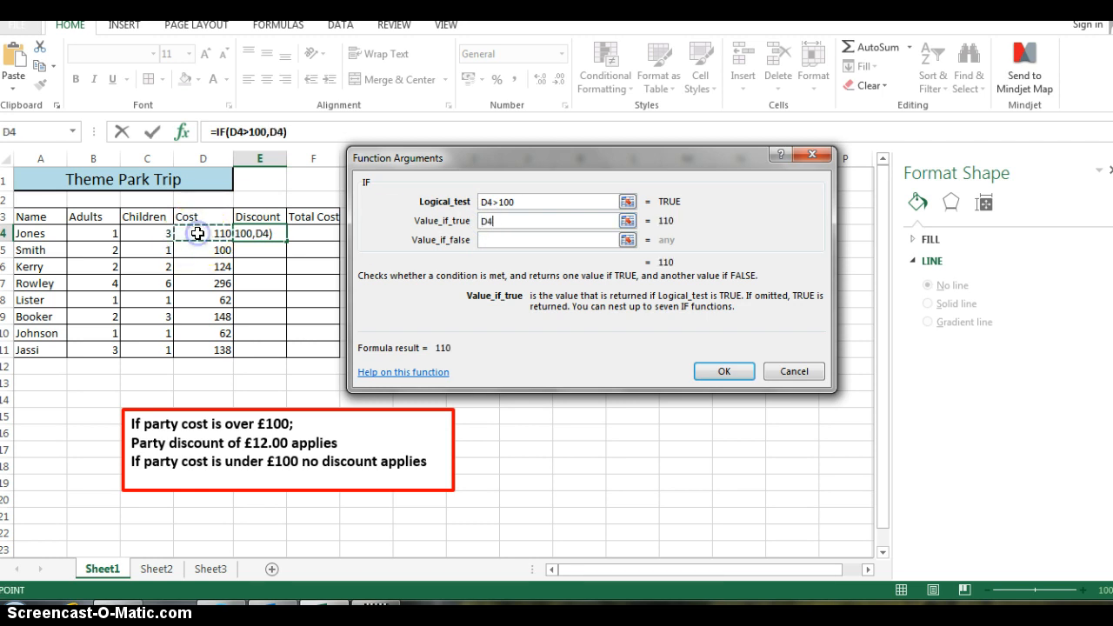
key(BackSpace)
key(BackSpace)
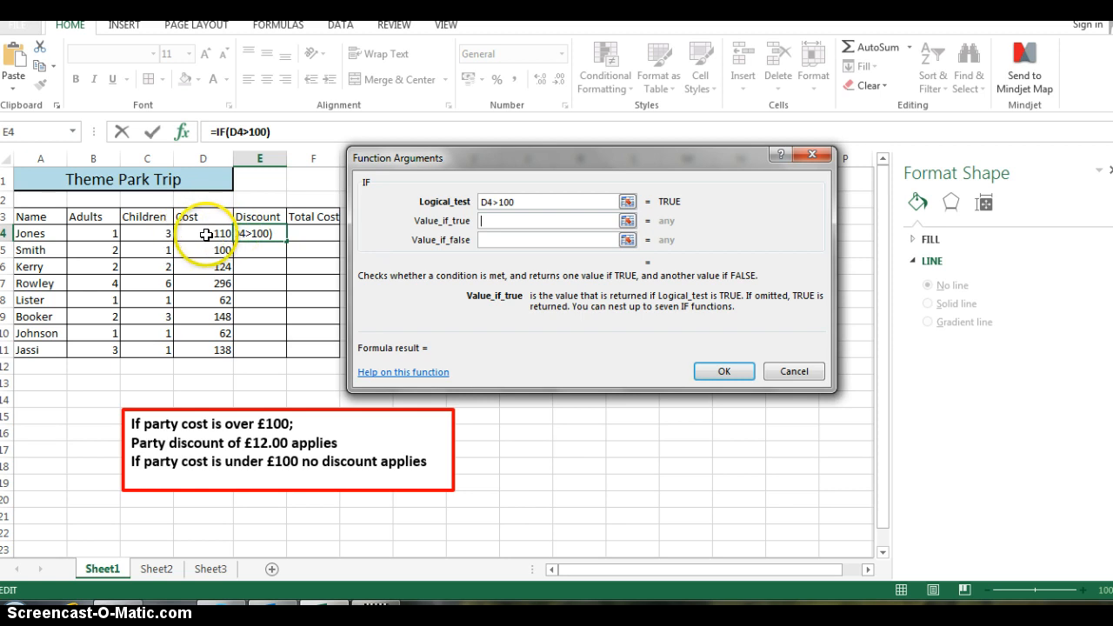
Set the IF function's value if true to £12.00.
click(507, 222)
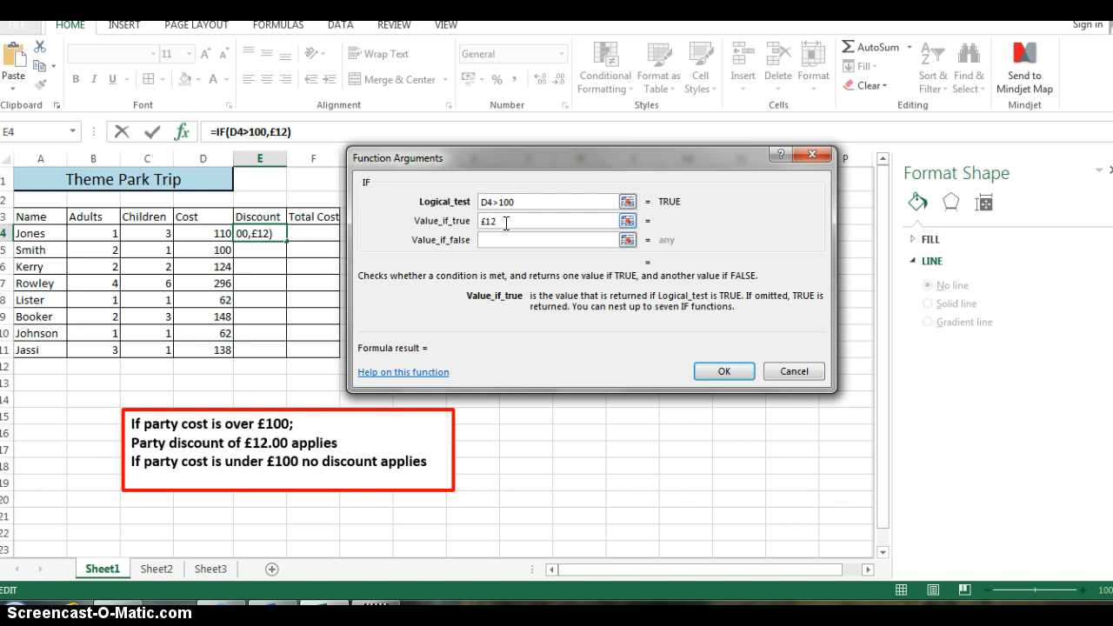
click(506, 238)
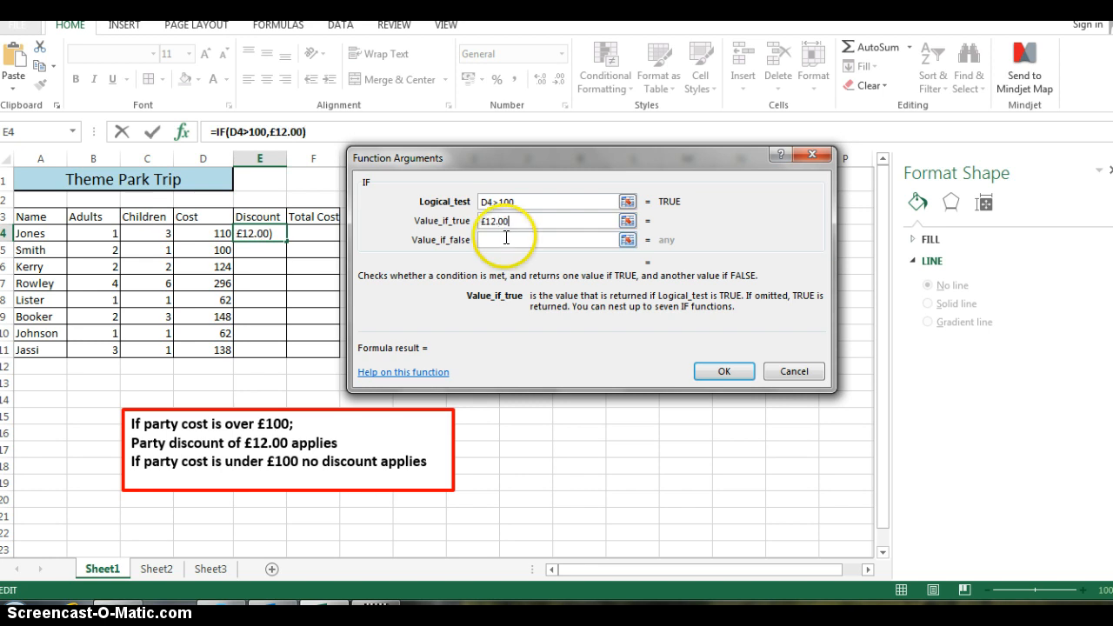
click(505, 242)
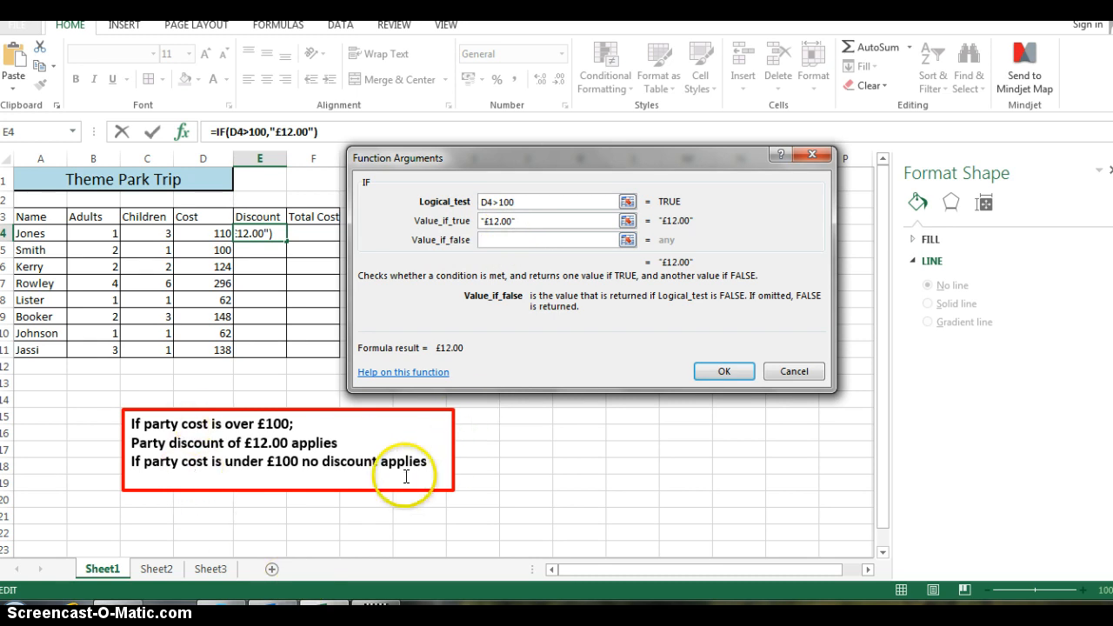
Set the IF function's value if false to £0.00 and apply the formula to E4.
click(559, 239)
text(£)
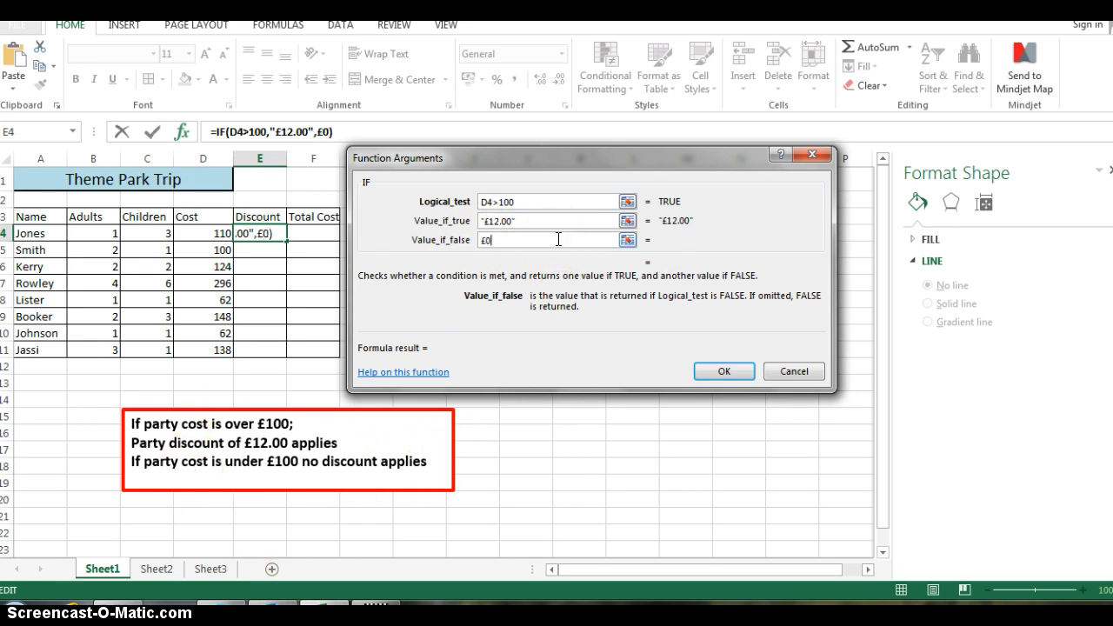
text(0.00)
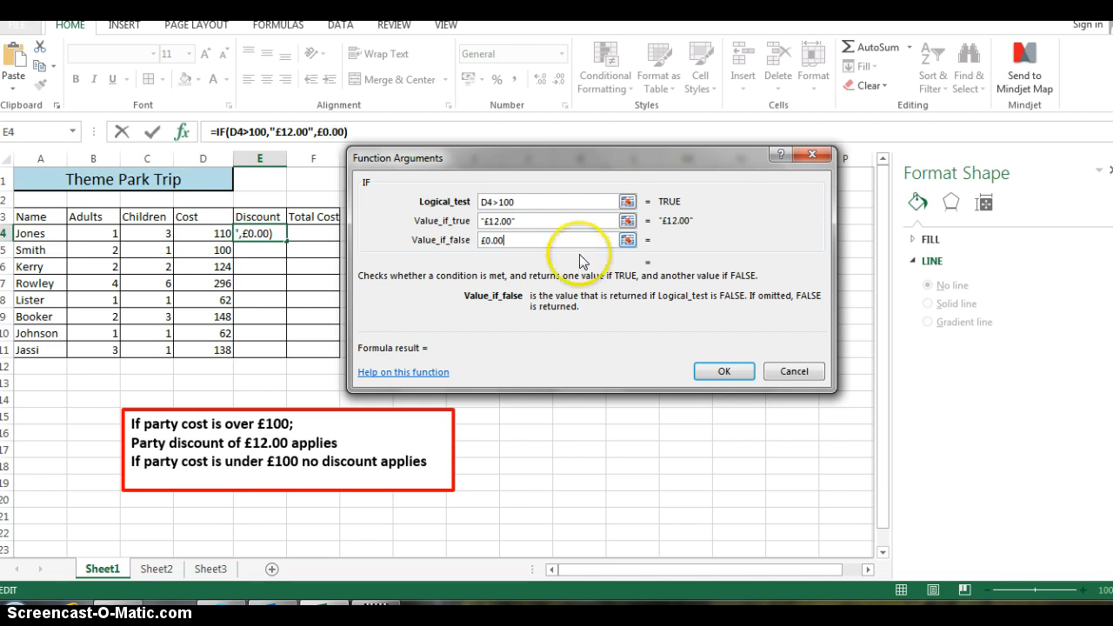
click(713, 372)
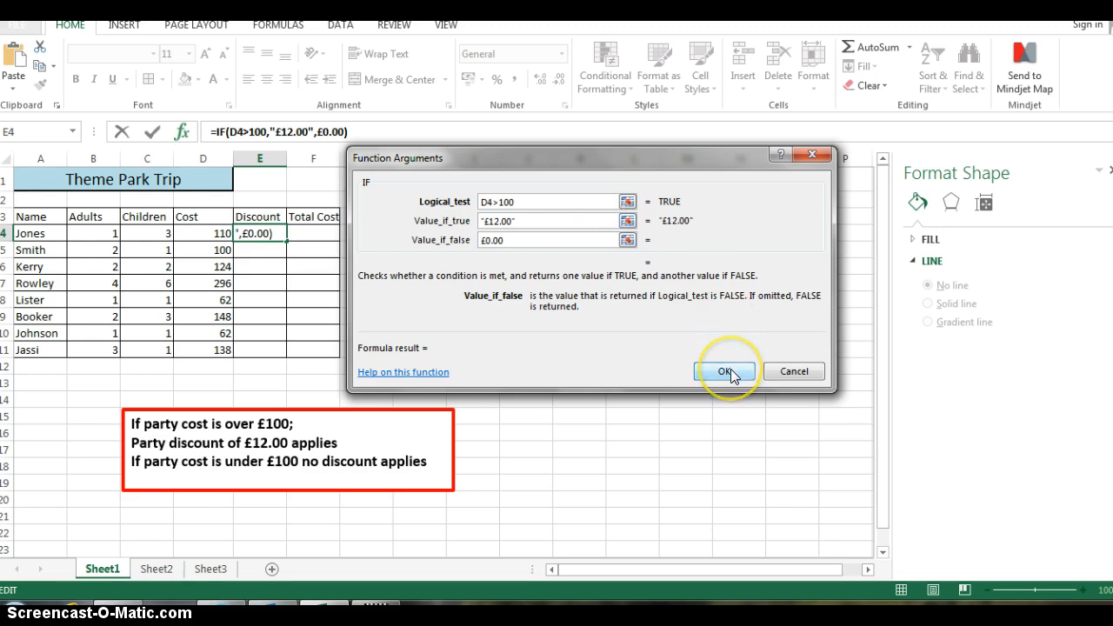
click(561, 221)
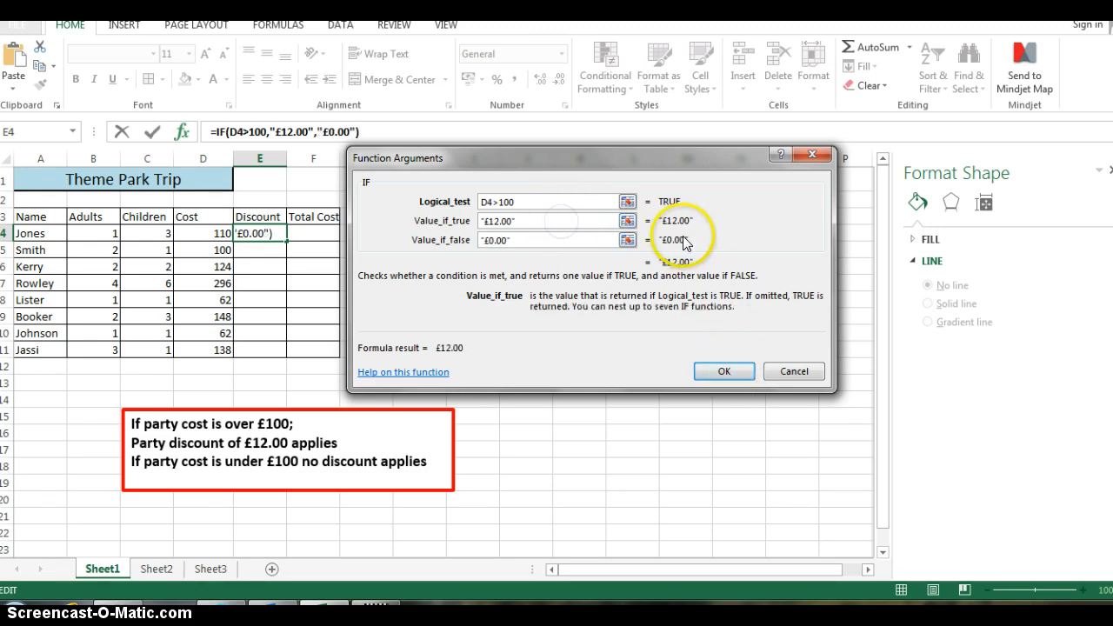
click(724, 372)
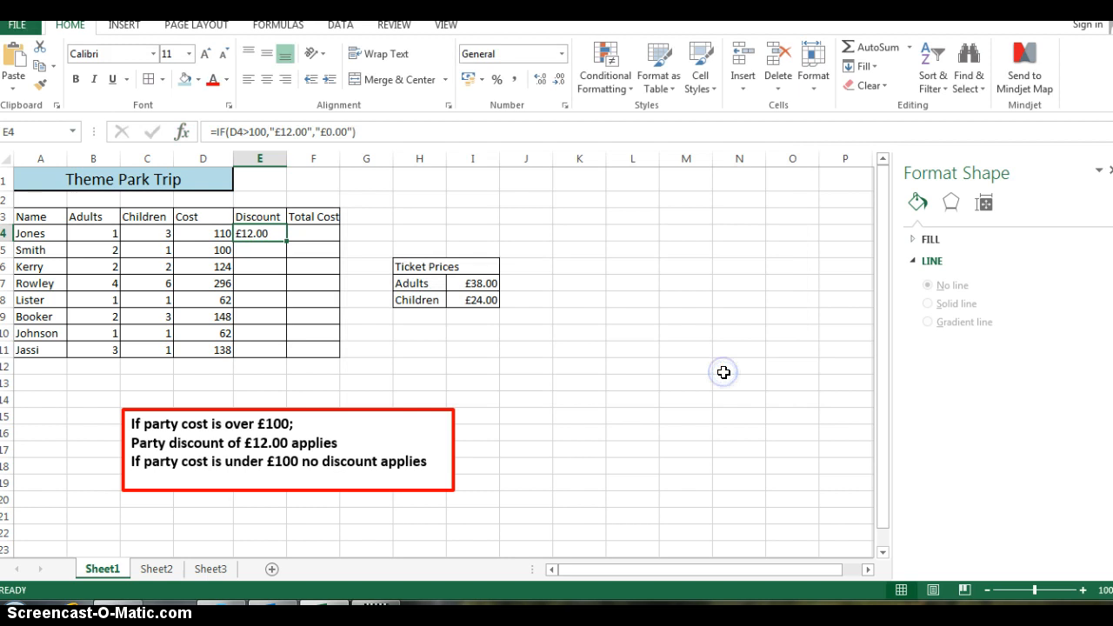
Copy the discount formula from E4 down the Discount column to E11.
click(217, 233)
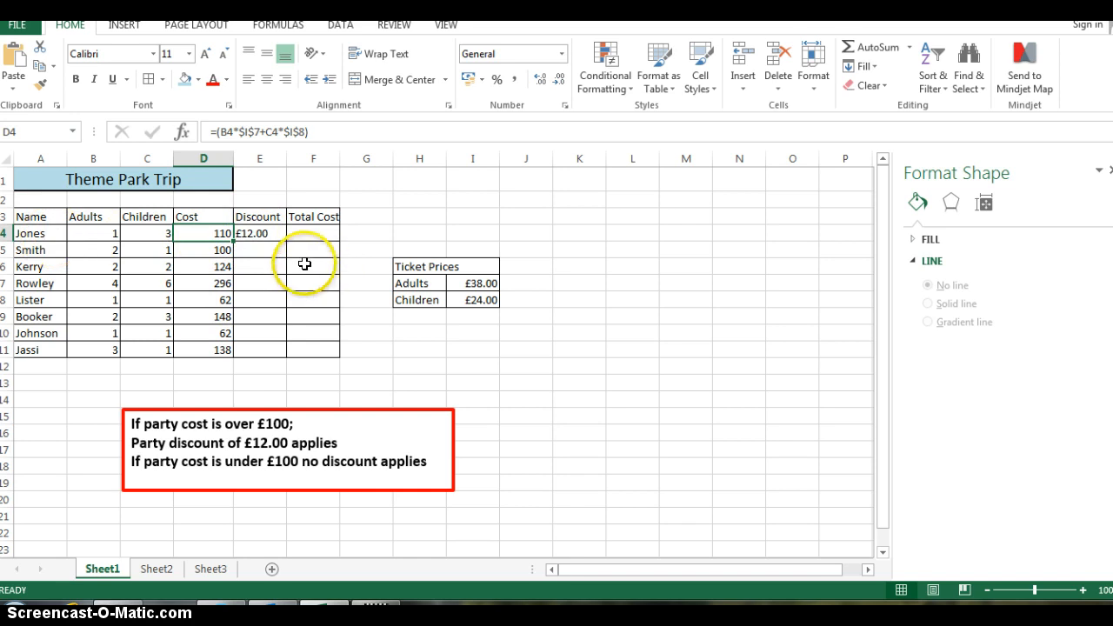
click(274, 240)
drag(287, 241, 285, 357)
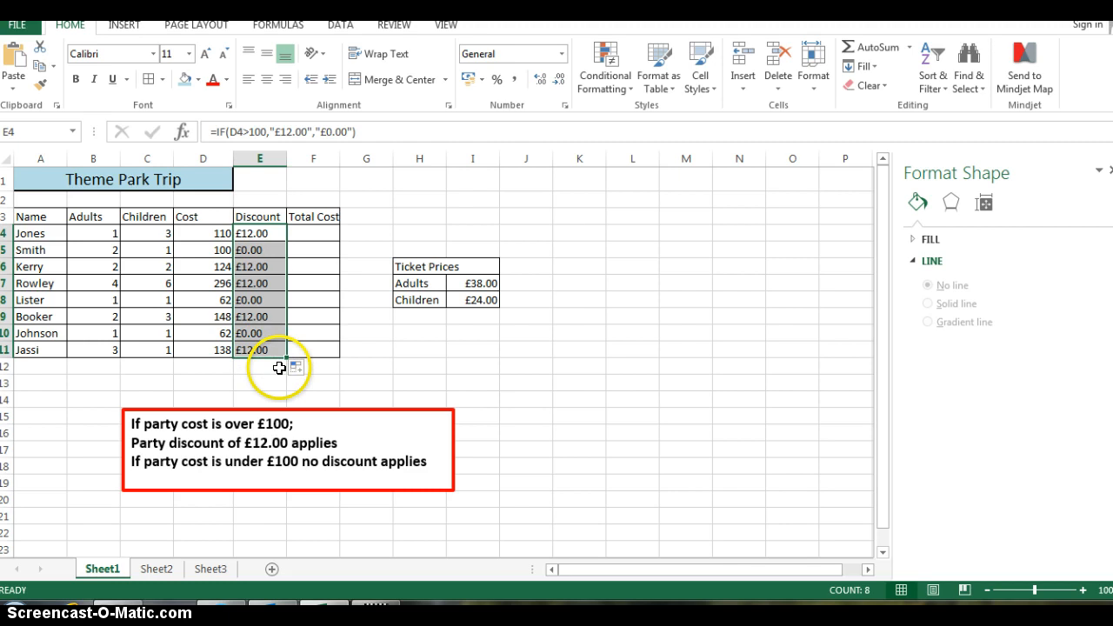
click(317, 380)
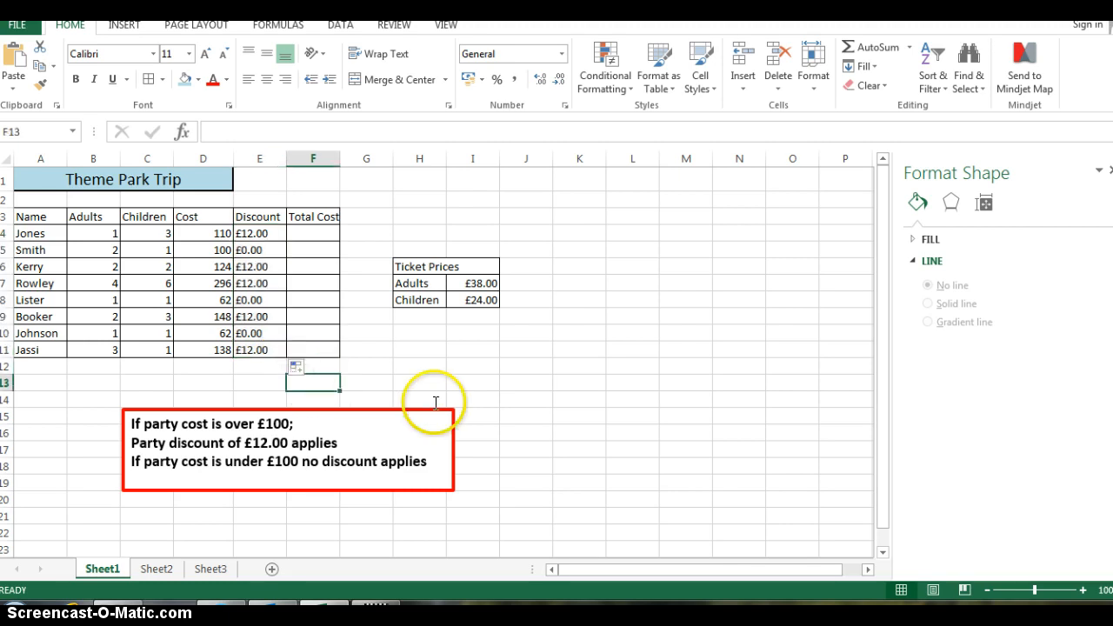